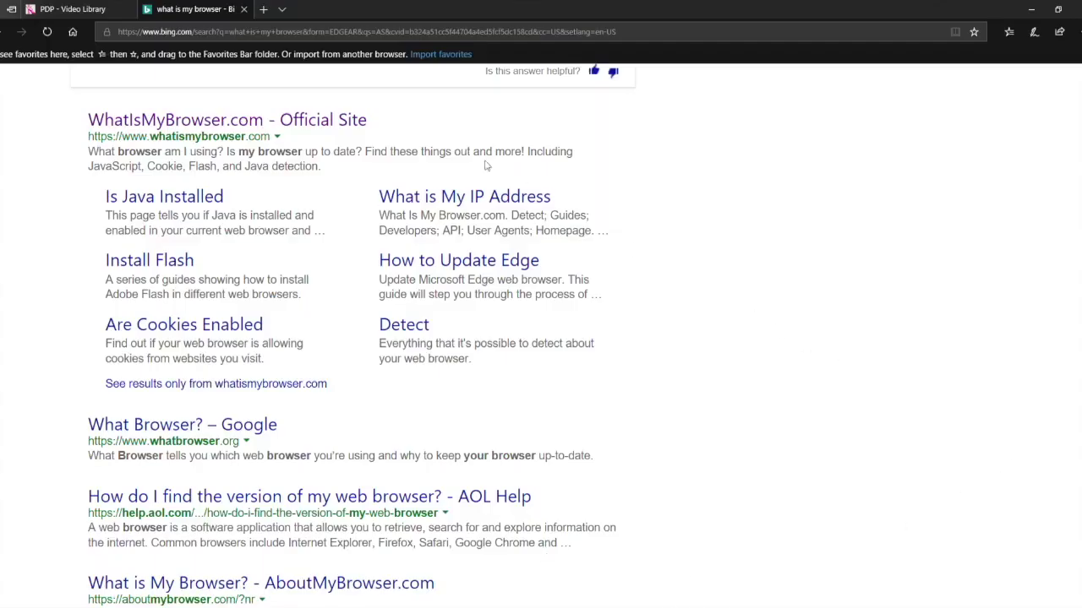
Open the WhatIsMyBrowser.com result and scroll down to its browser capabilities table
left_click(348, 127)
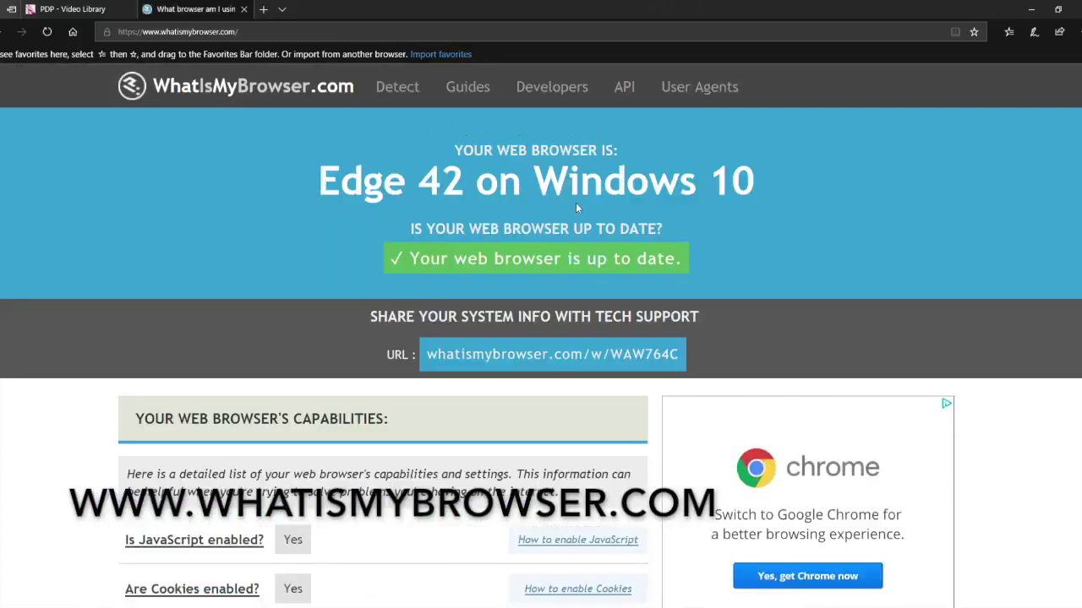
scroll(721, 262, "down", 4)
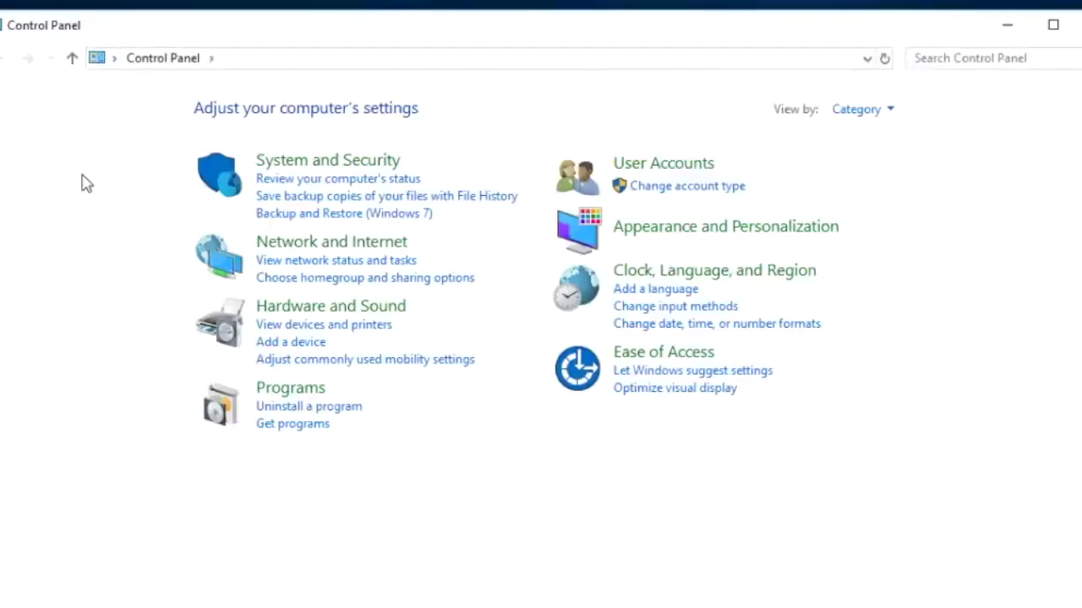
Check the Sound Playback and Recording tabs, confirming Speakers and Microphone are defaults
left_click(328, 308)
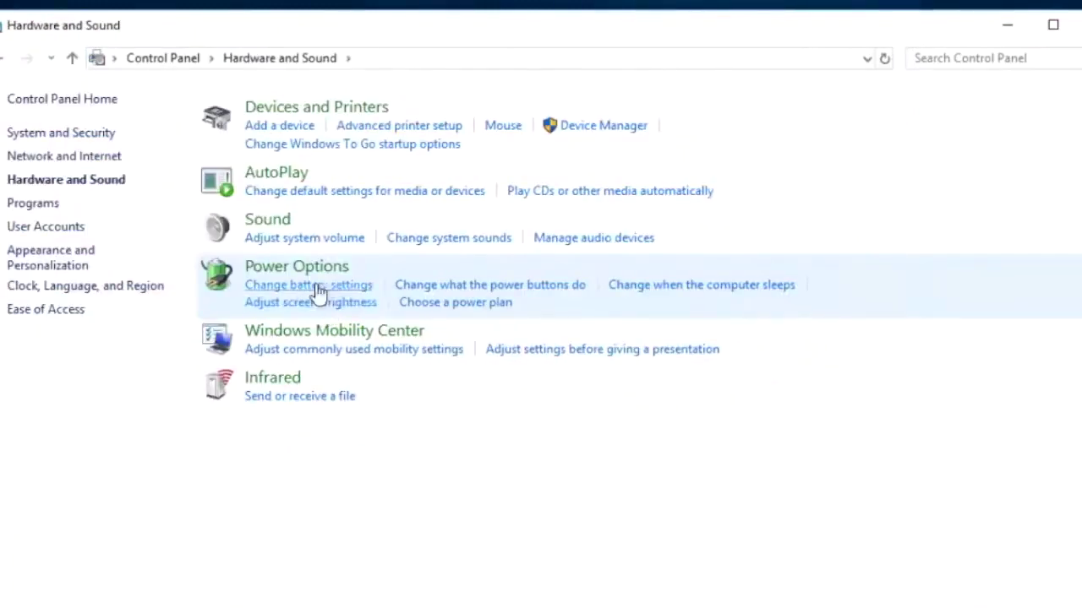
left_click(277, 228)
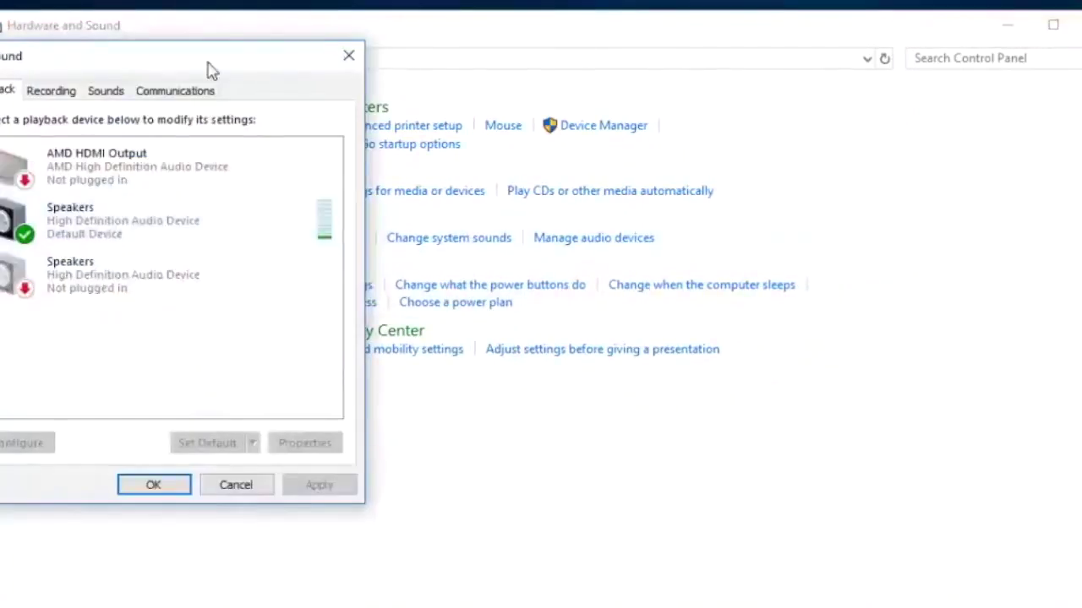
left_click_drag(191, 60, 475, 80)
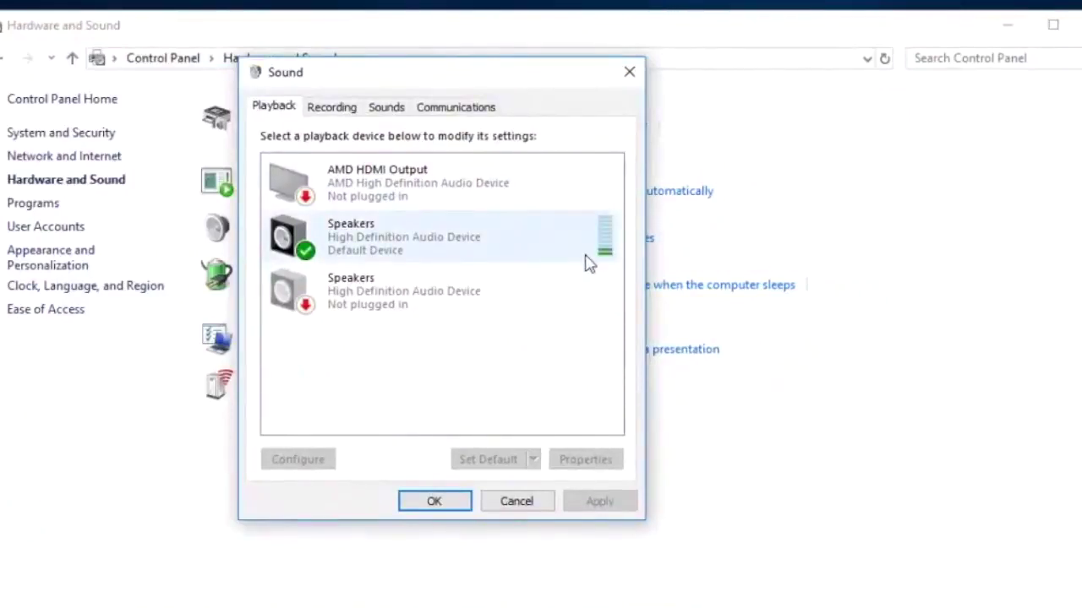
left_click(341, 114)
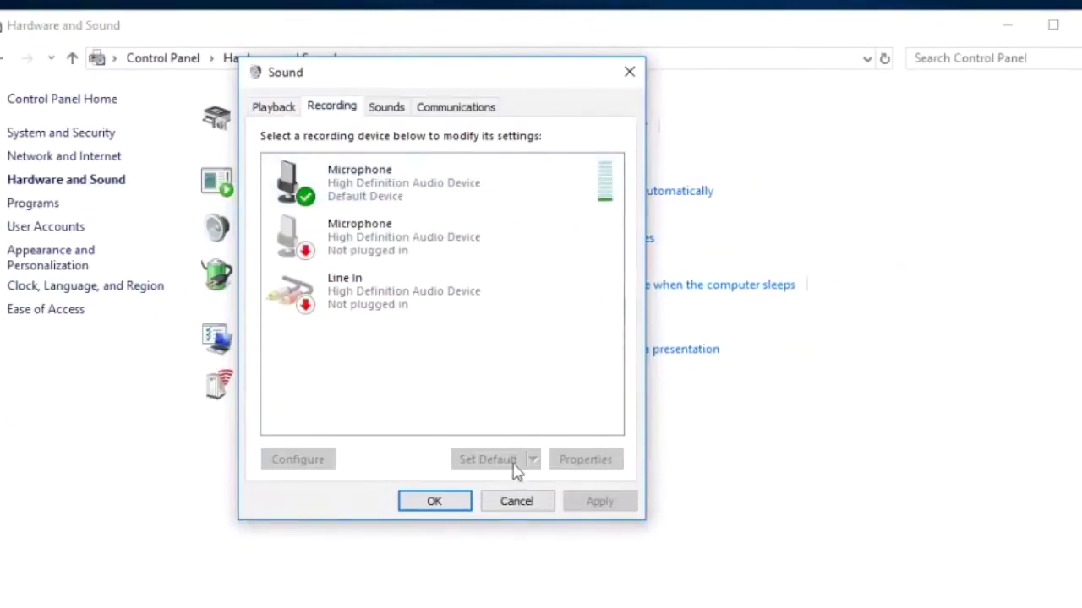
left_click(431, 504)
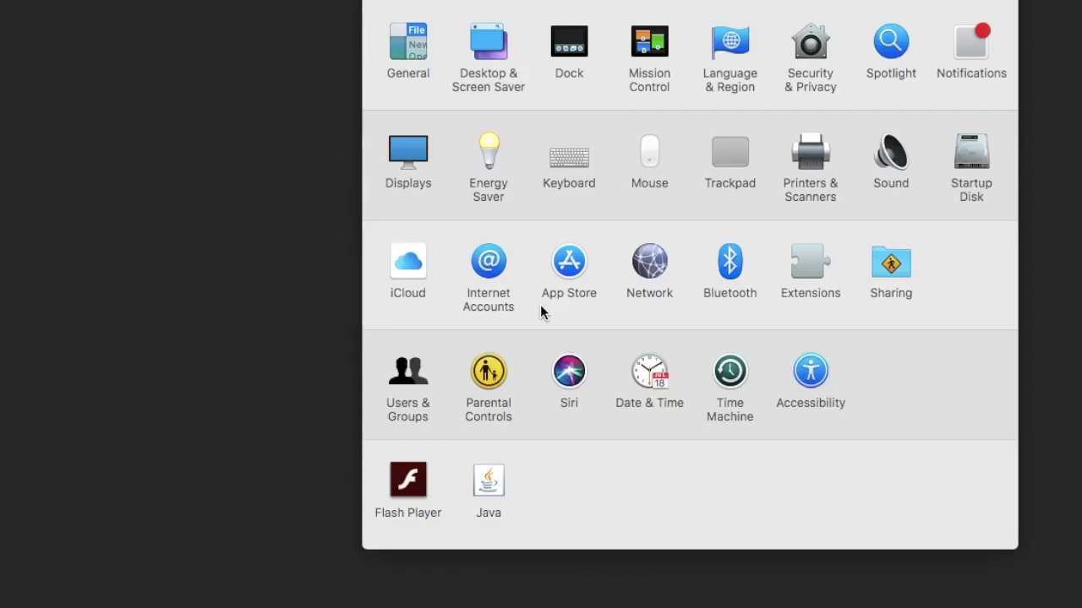
Check Internal Speakers under Output and Internal Microphone under Input in Sound preferences
left_click(889, 154)
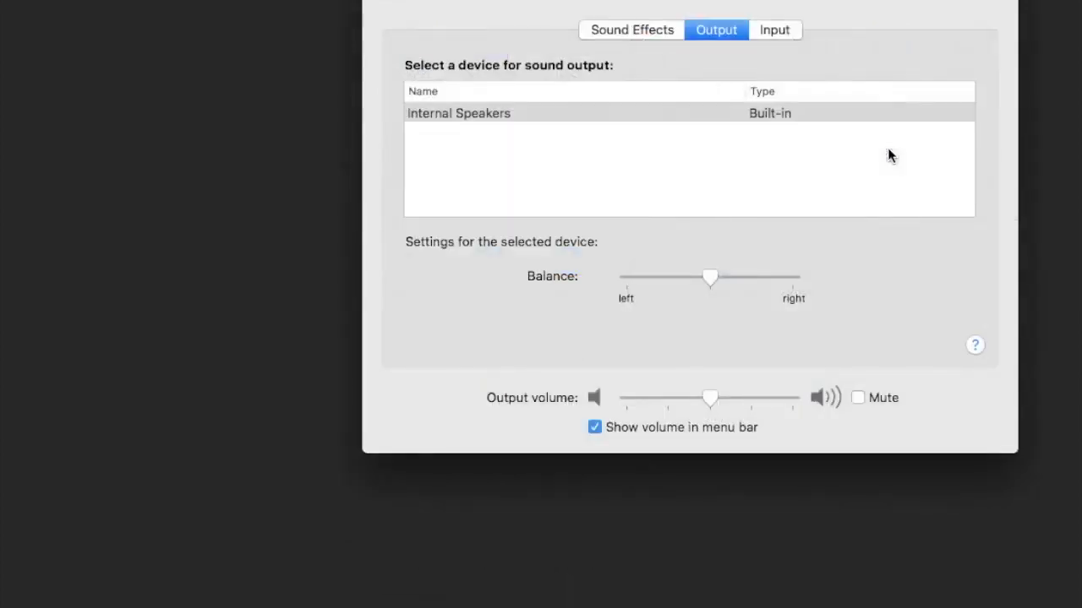
left_click(771, 35)
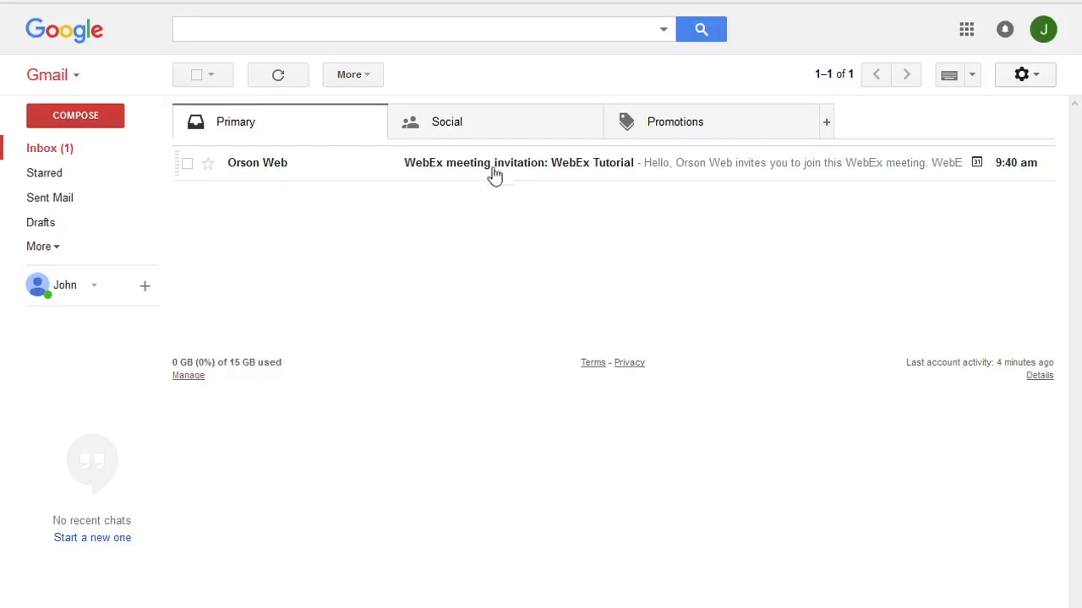
Open the WebEx Tutorial invitation, enter the participant's name and e-mail address, and join
left_click(494, 169)
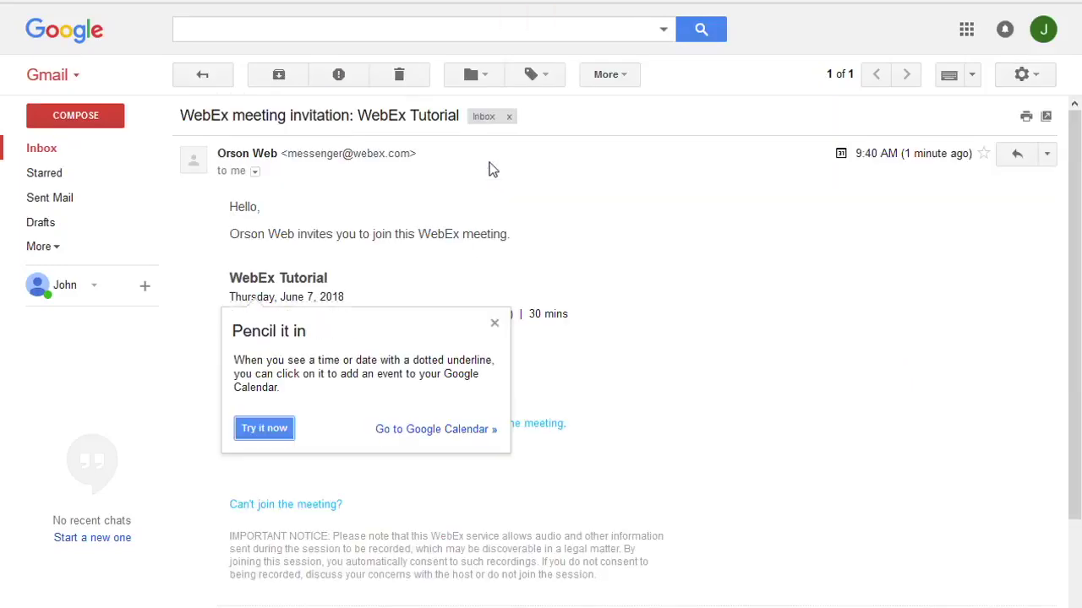
left_click(495, 325)
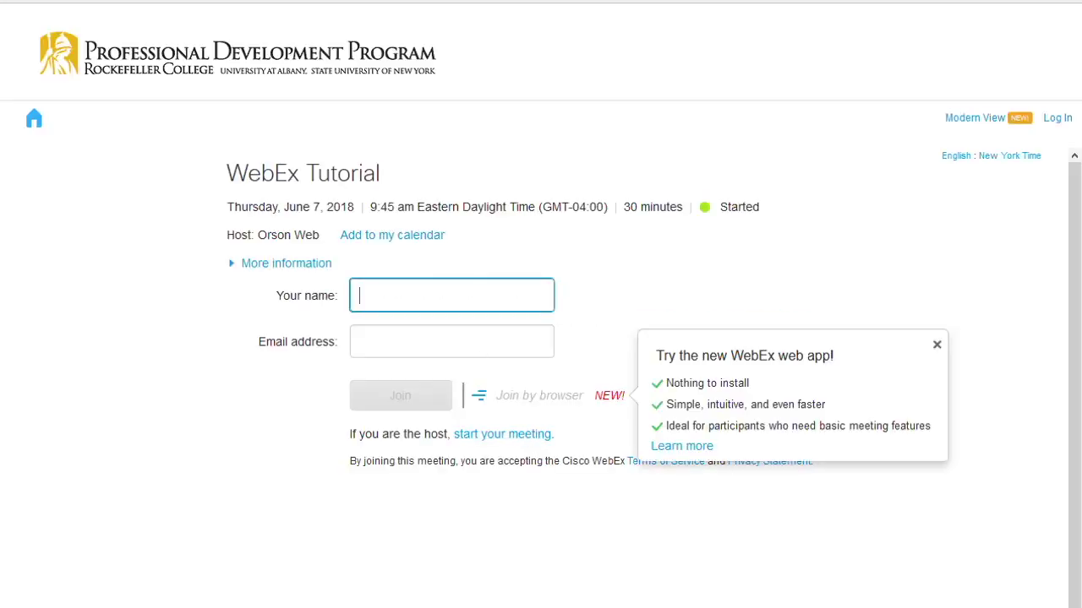
left_click(394, 316)
type("John Participant")
left_click(401, 364)
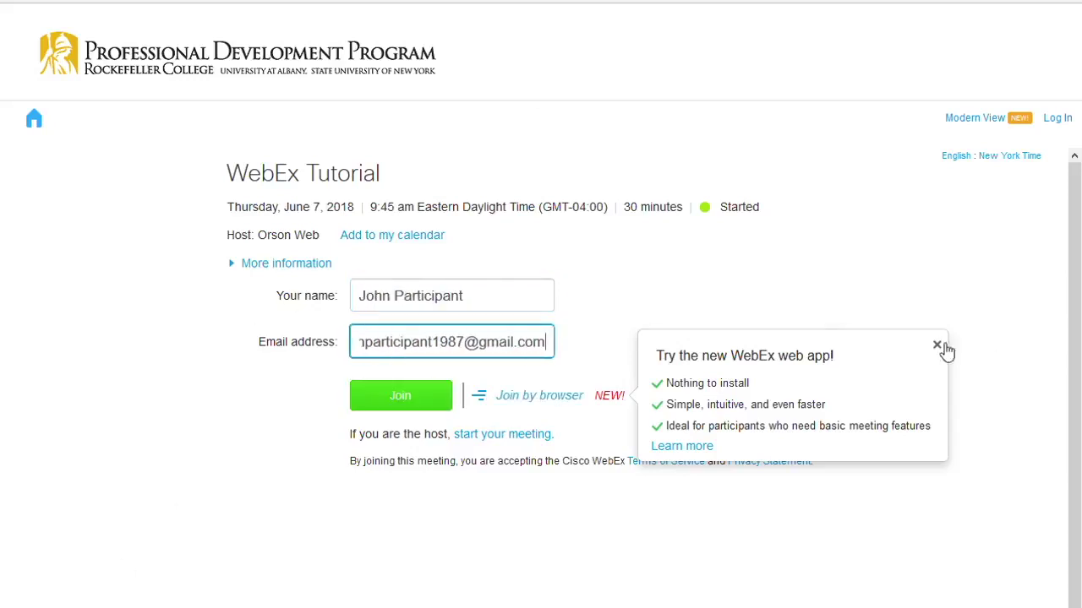
left_click(936, 345)
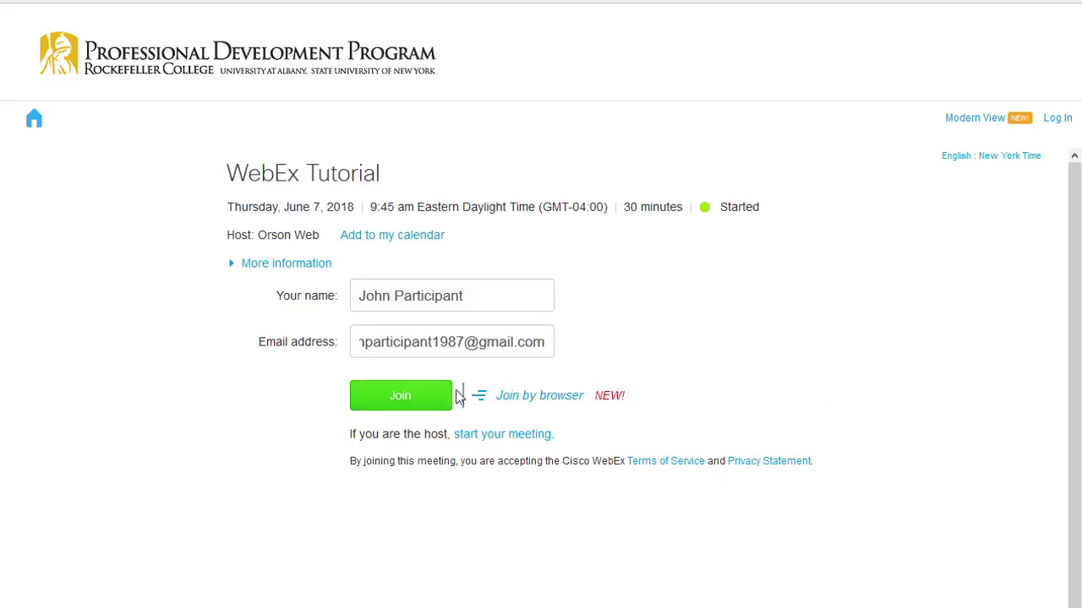
left_click(434, 395)
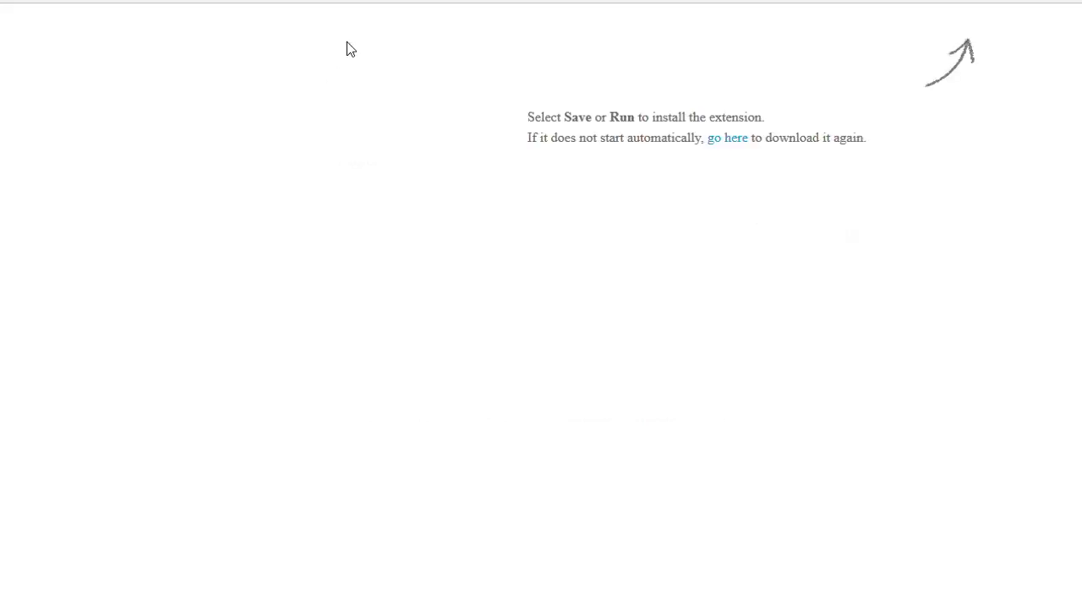
Launch the WebEx meeting application and close the Chat pane, leaving the Participants list
left_click(765, 7)
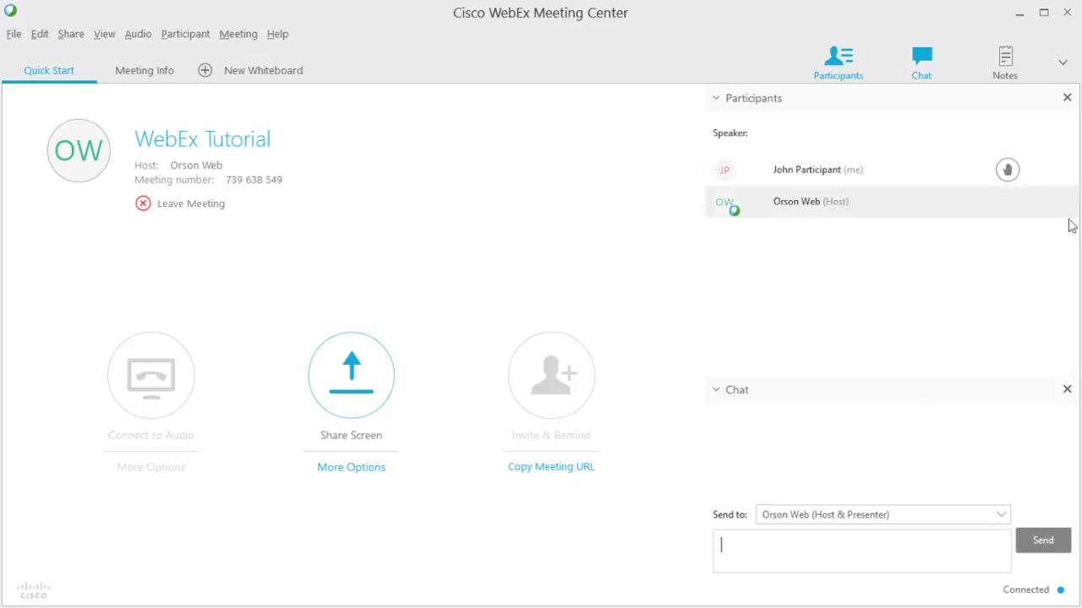
left_click(1067, 390)
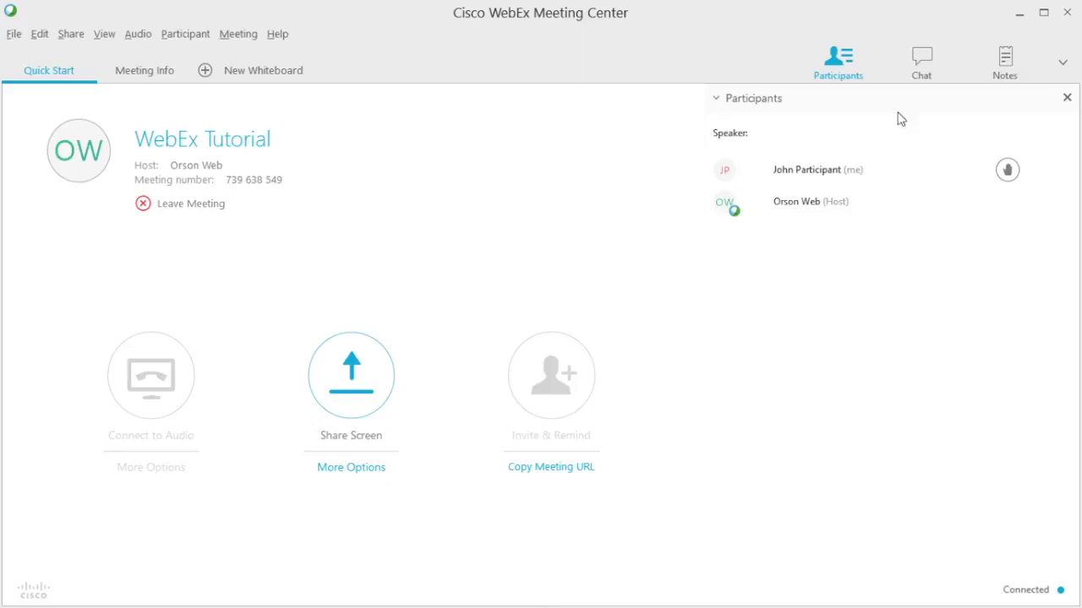
Reopen the chat and set the message recipient to the host only
left_click(919, 62)
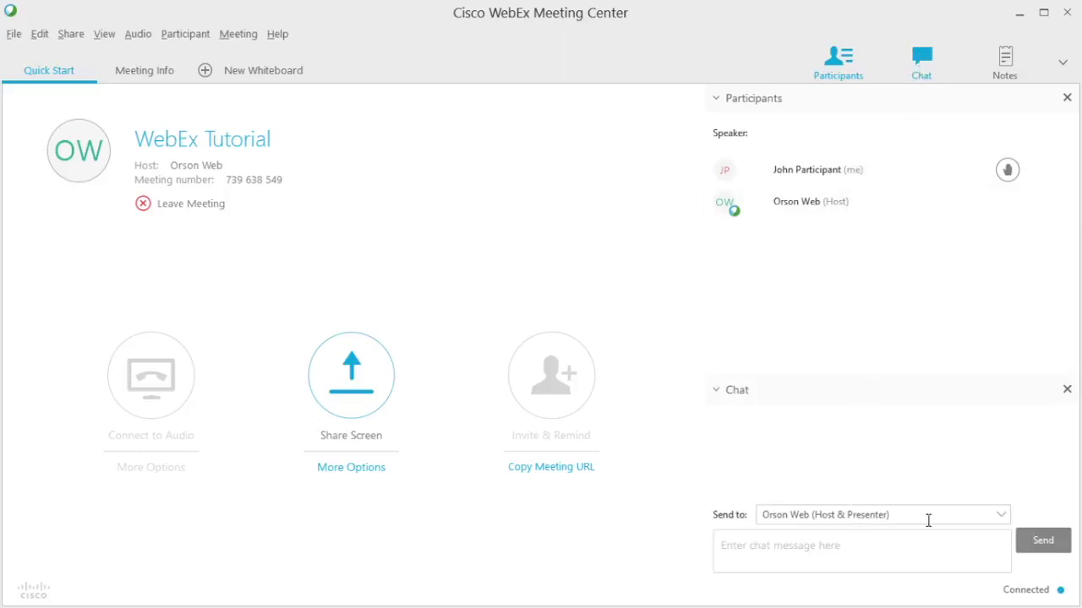
left_click(1005, 521)
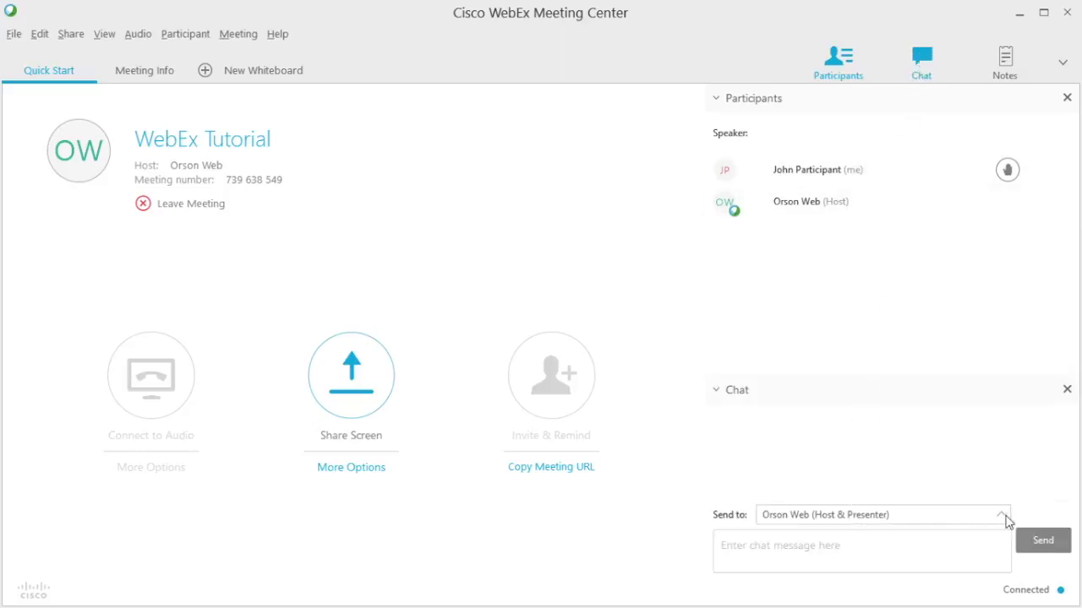
left_click(850, 531)
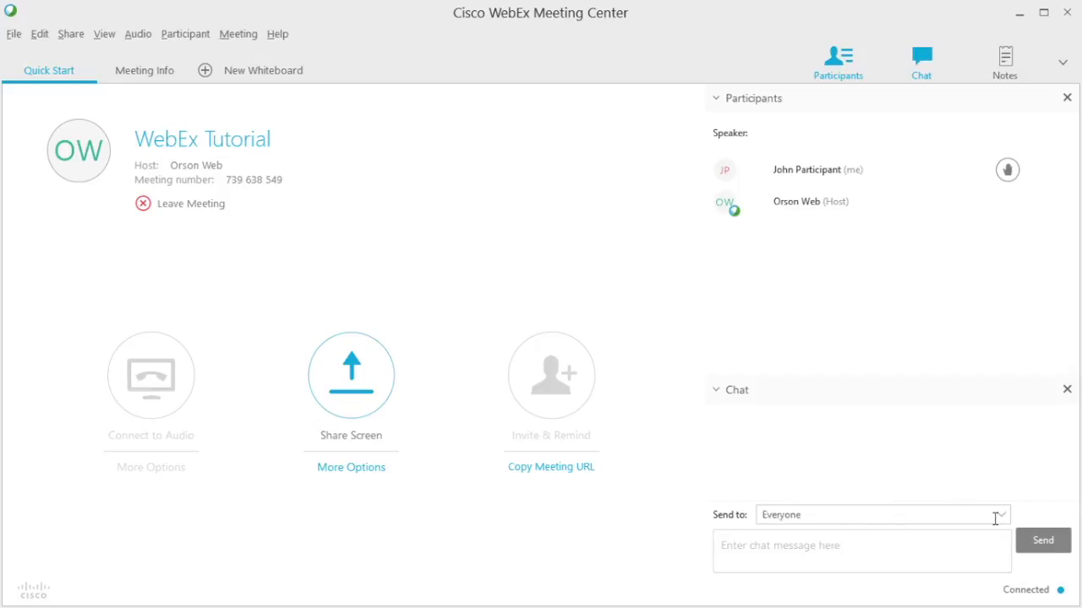
left_click(1002, 516)
left_click(807, 566)
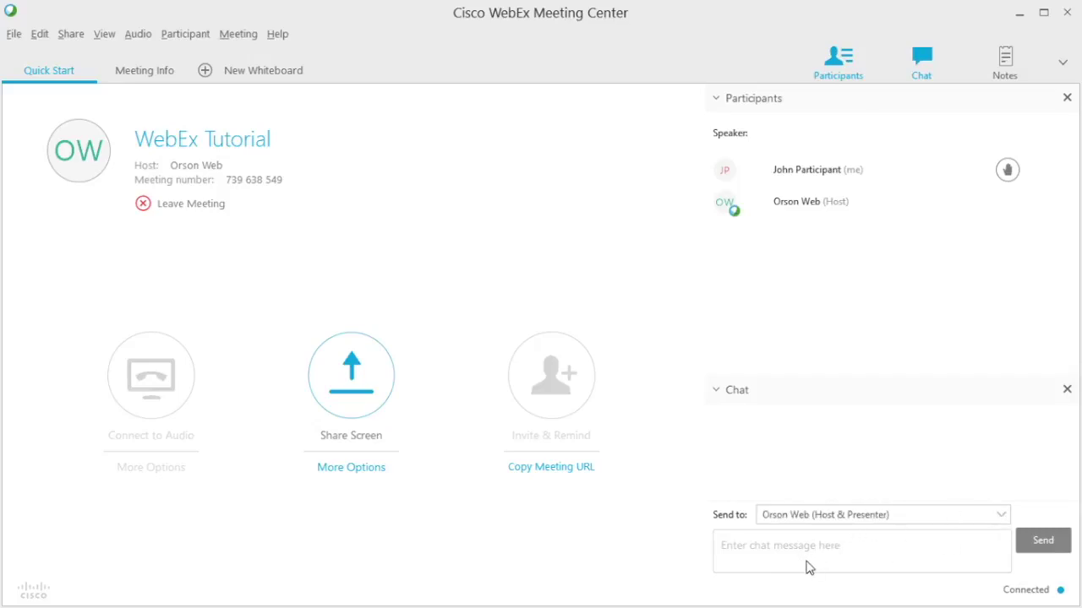
Type 'Help! I have a technical question!' in the chat box, removing the stray 's'
left_click(811, 552)
type("Help! I have")
type("a technical questions!")
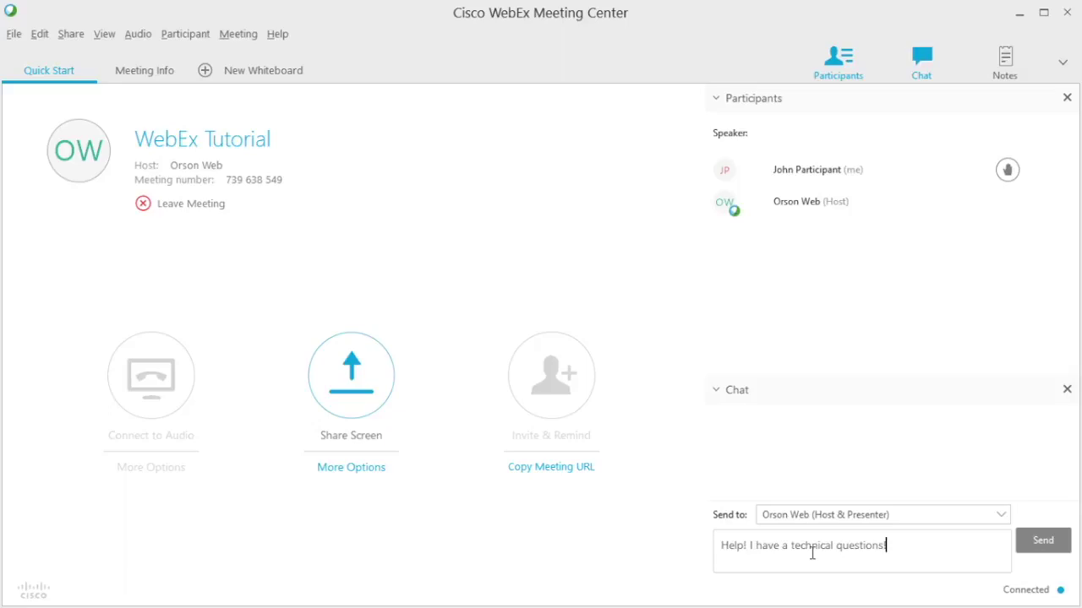
key("Left")
key("BackSpace")
Raise your hand in the Participants panel, then lower it as the pyramid appears
left_click(1008, 171)
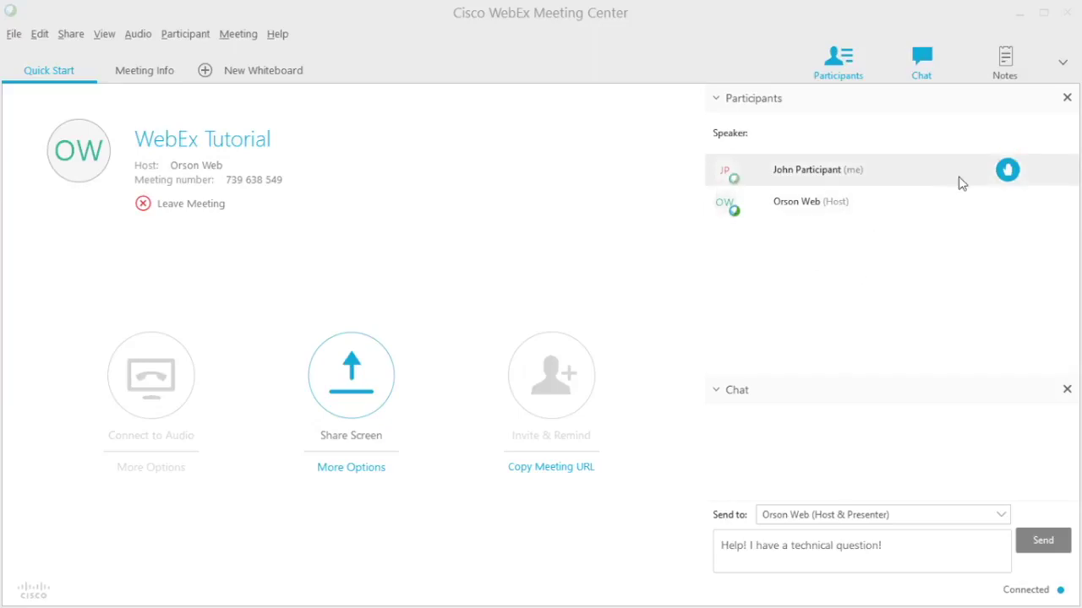
left_click(1007, 172)
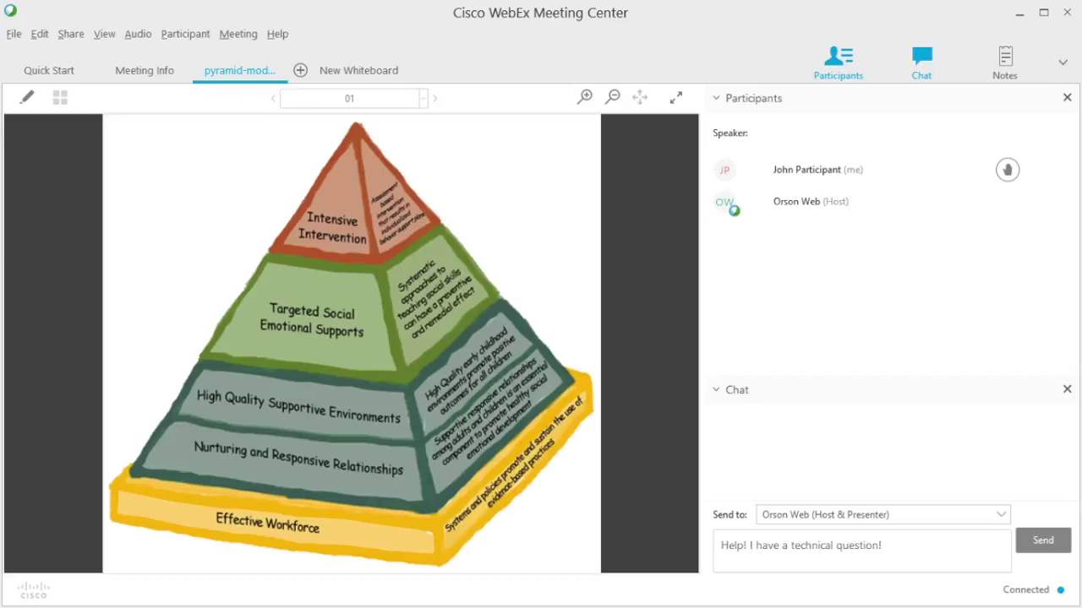
Place your arrow marker on the pyramid's Intensive Intervention tier
left_click(27, 100)
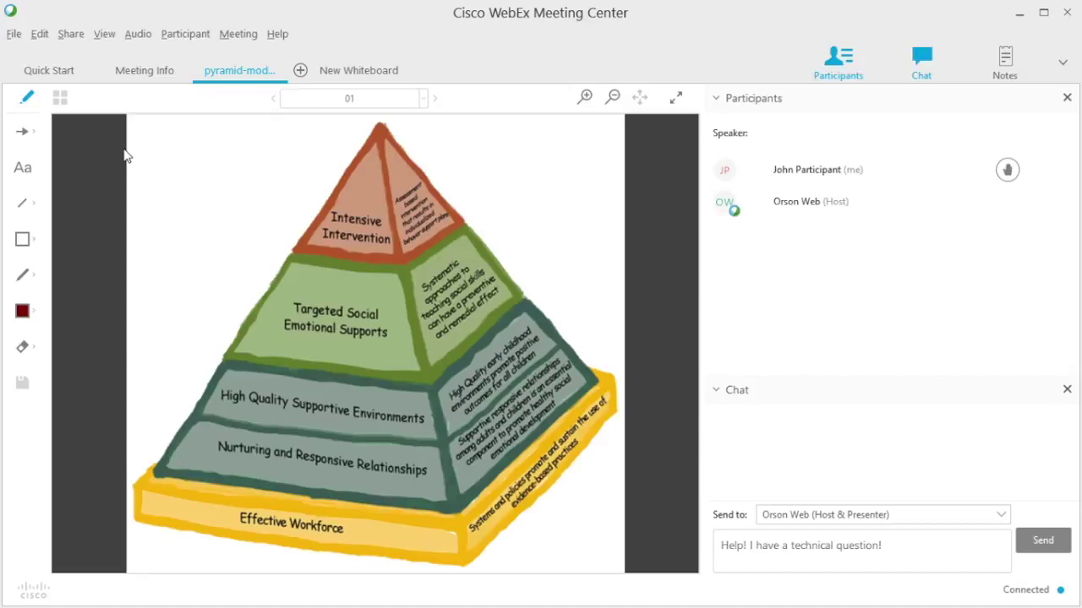
left_click(21, 136)
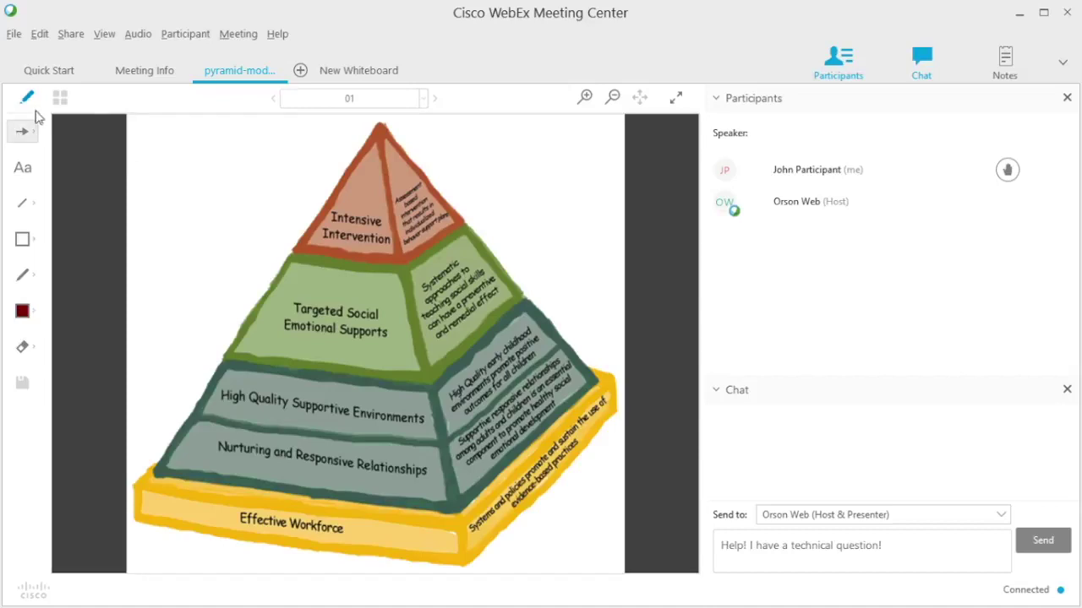
left_click(246, 313)
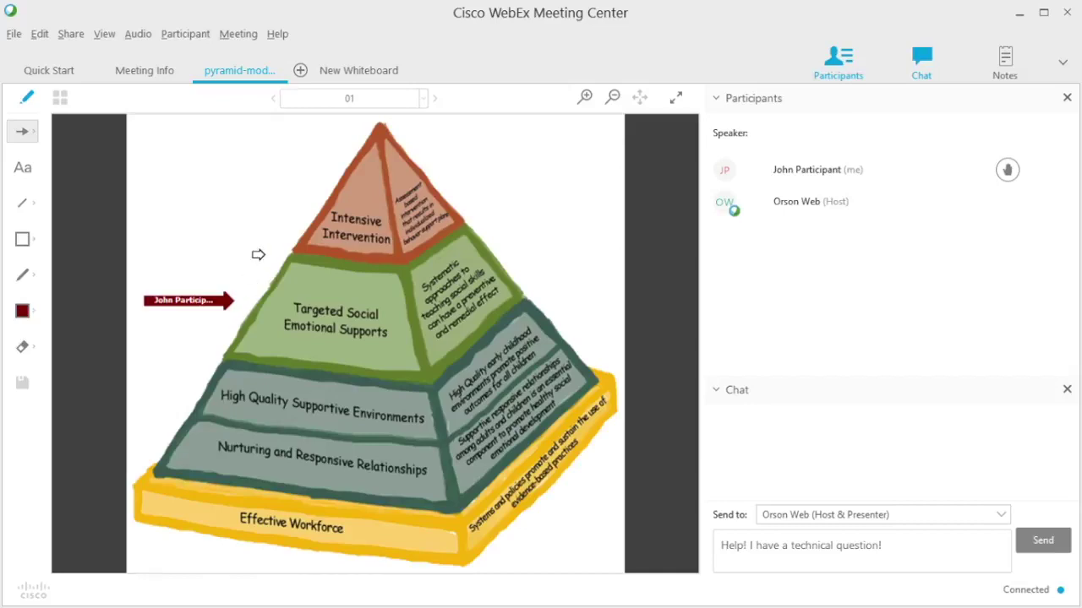
left_click(326, 198)
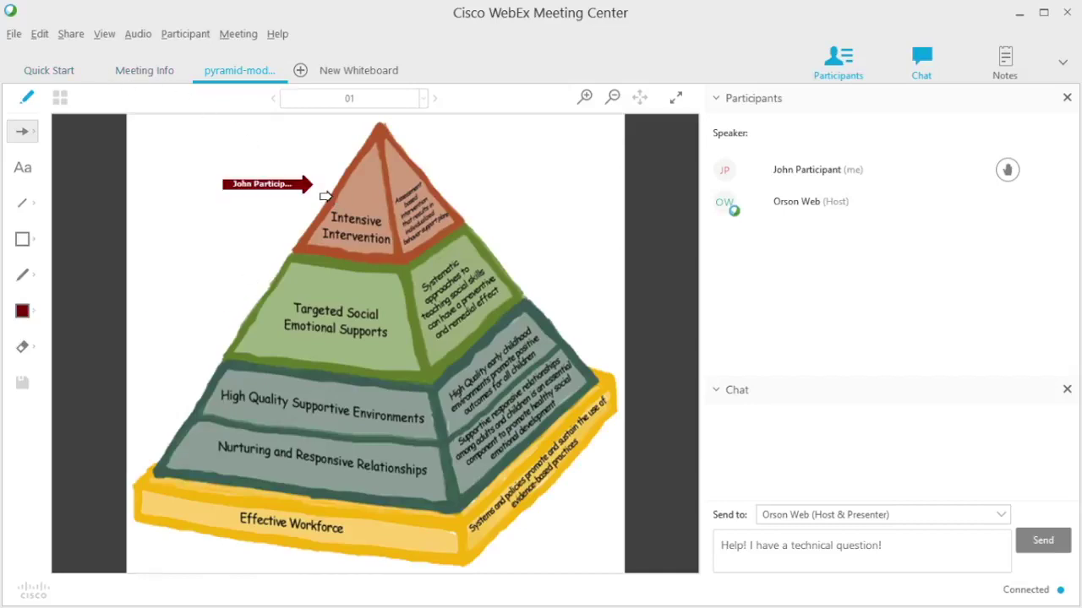
Add the text label 'This is the PM' left of the pyramid top
left_click(24, 173)
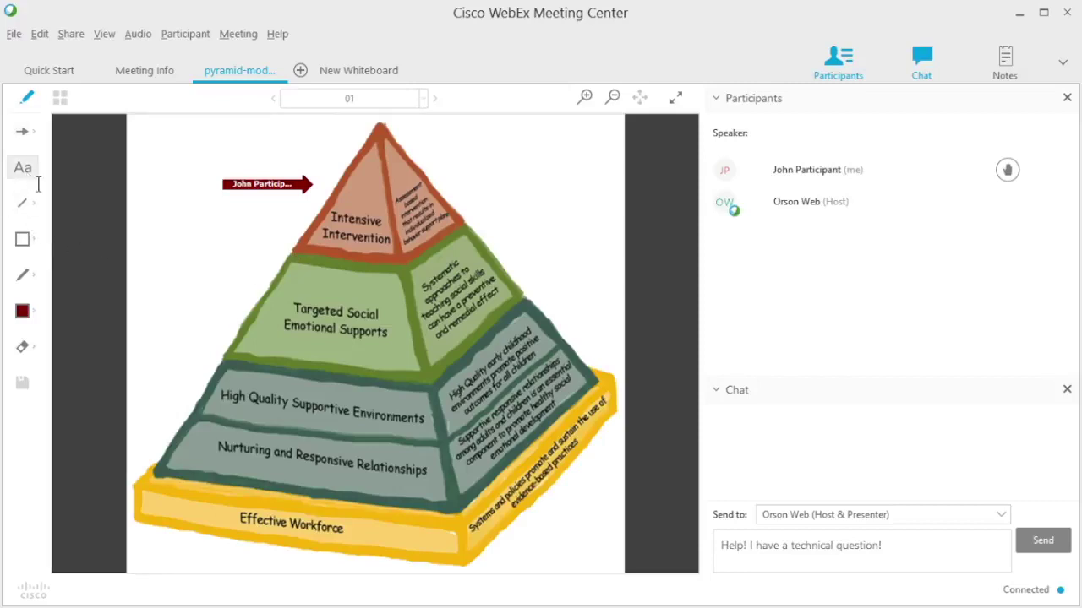
left_click(182, 243)
type("This is the PM")
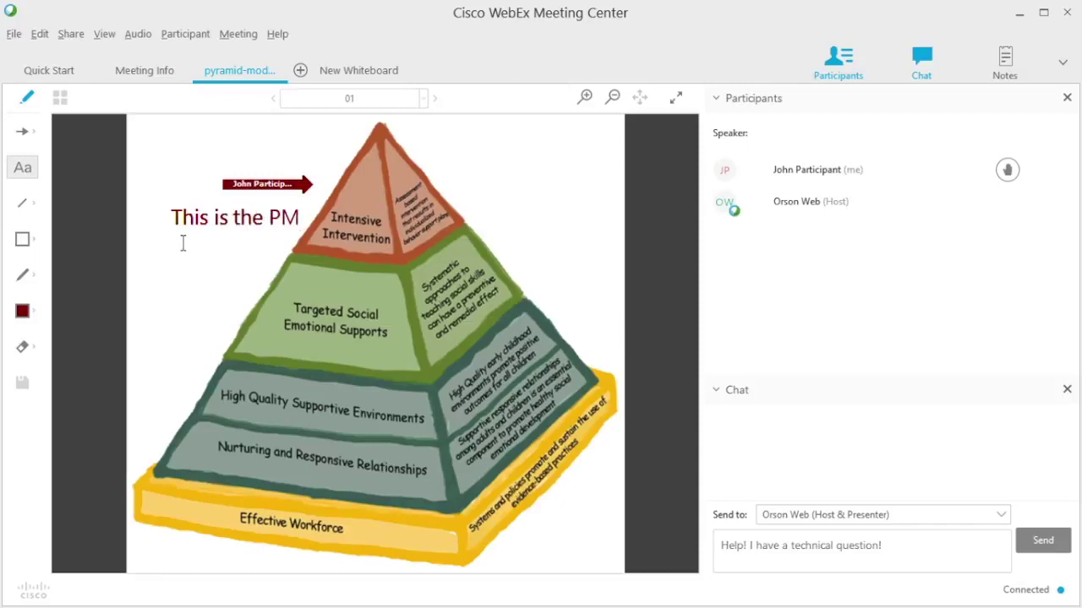
Draw a test line on the slide, then erase all the red and blue lines
left_click(21, 204)
mouse_move(144, 313)
left_mouse_down()
mouse_move(224, 307)
mouse_move(288, 274)
mouse_move(224, 408)
mouse_move(182, 363)
mouse_move(224, 286)
left_mouse_up()
left_click(22, 311)
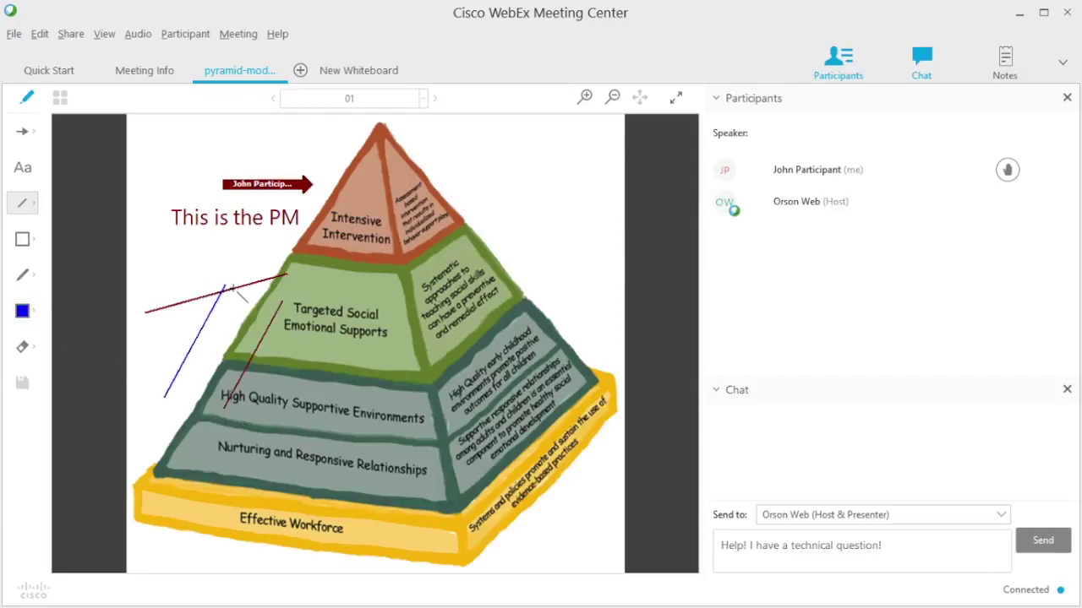
left_click(22, 346)
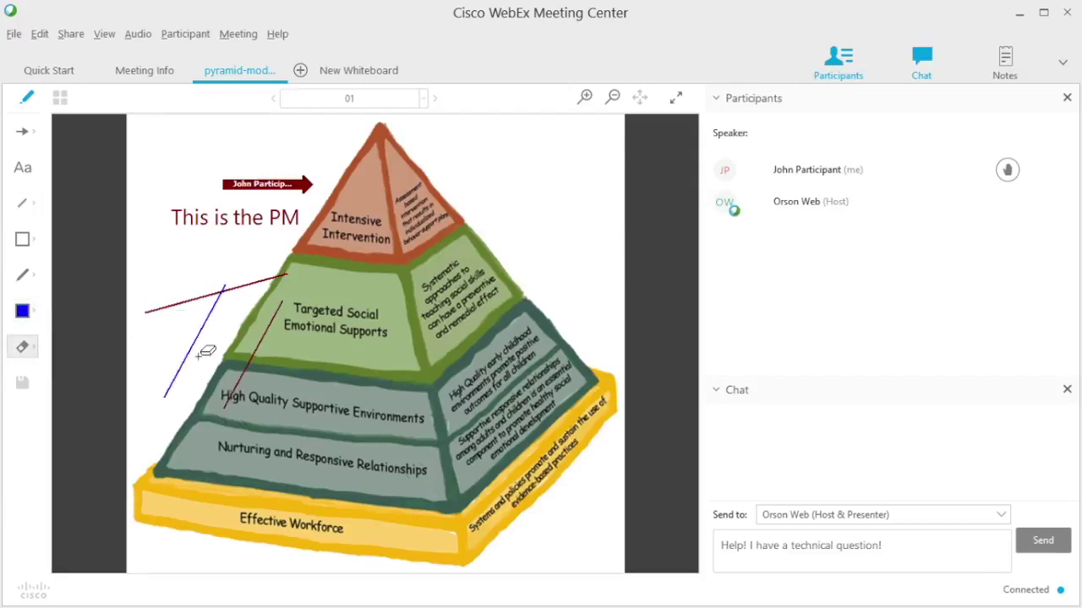
left_click(261, 362)
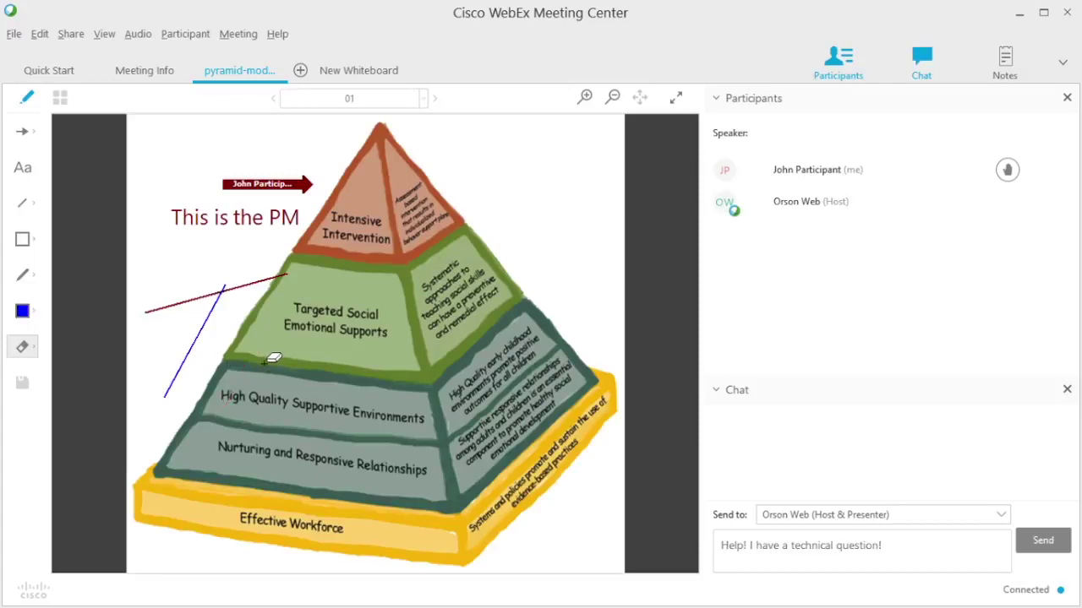
left_click(223, 296)
left_click(222, 306)
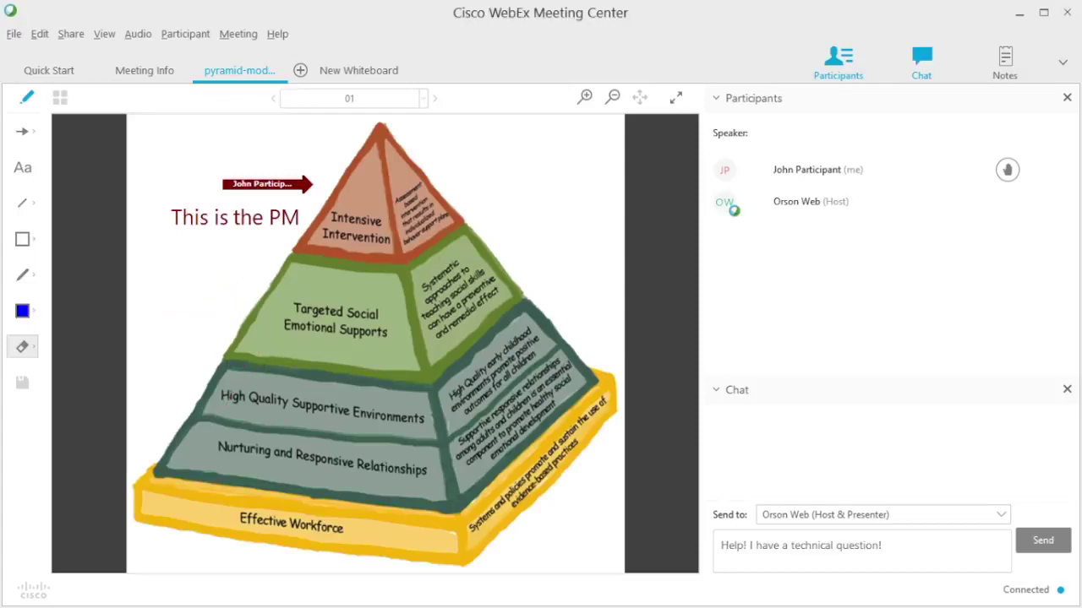
Write 'This is an interesting activity!' in the Notes panel
left_click(1008, 67)
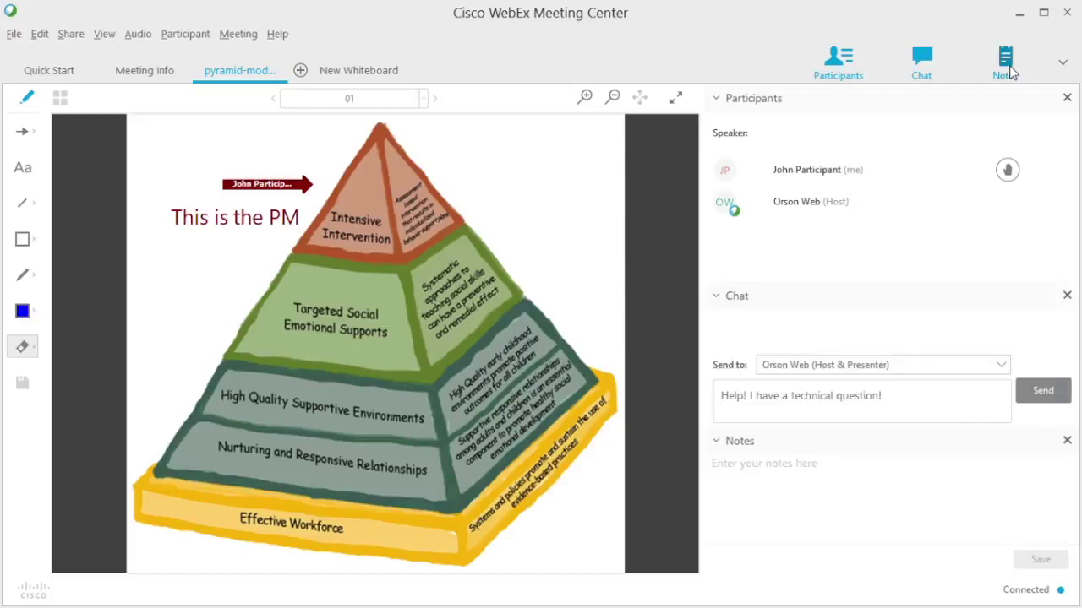
left_click(884, 482)
type("This ")
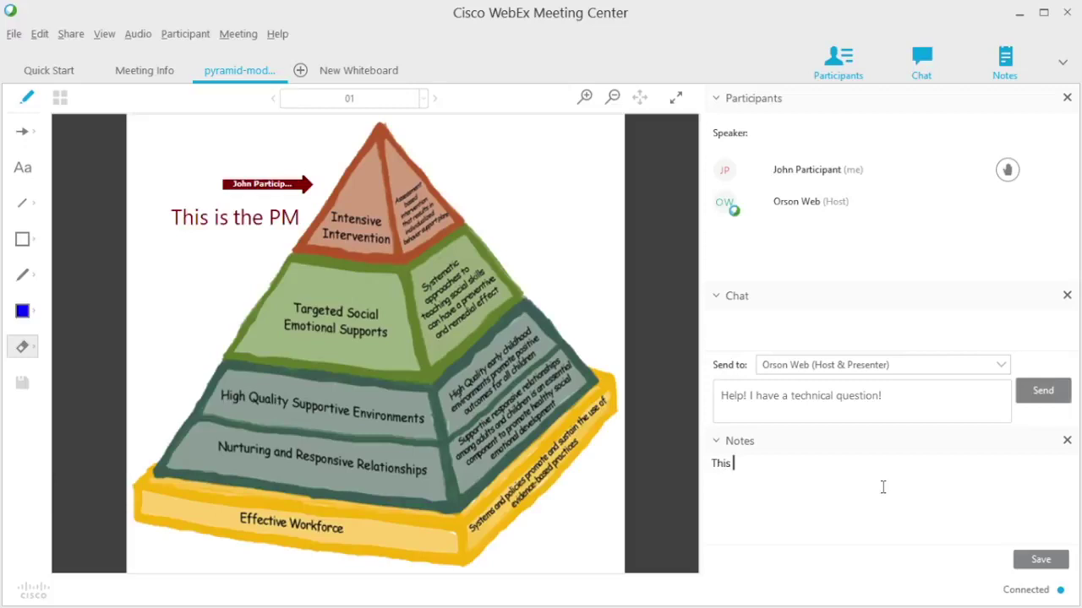
type("is an interesting activity!")
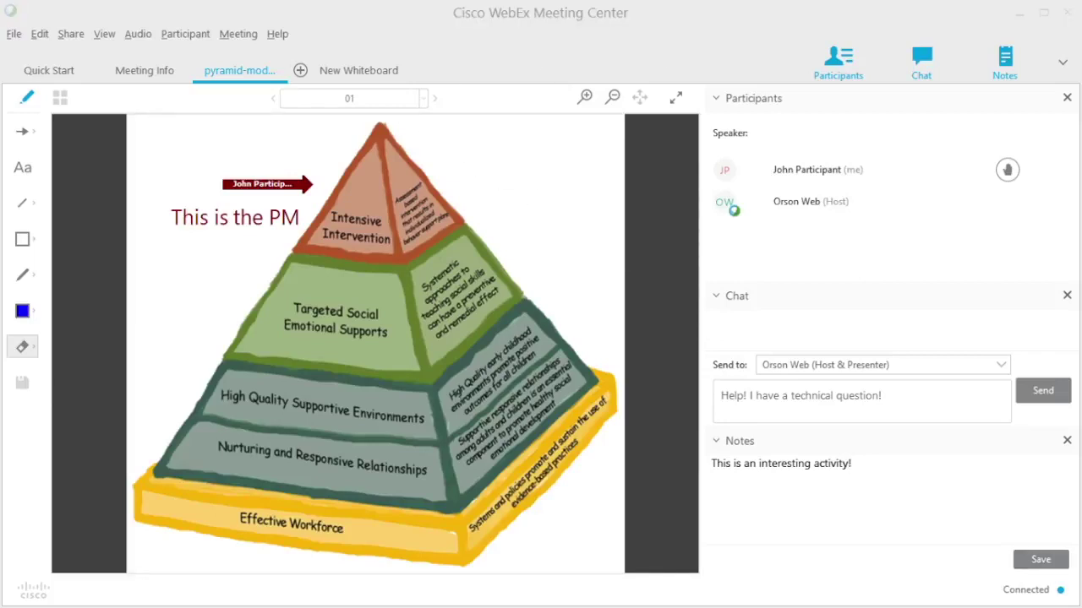
Save the note and return to the meeting's Quick Start page
left_click(874, 27)
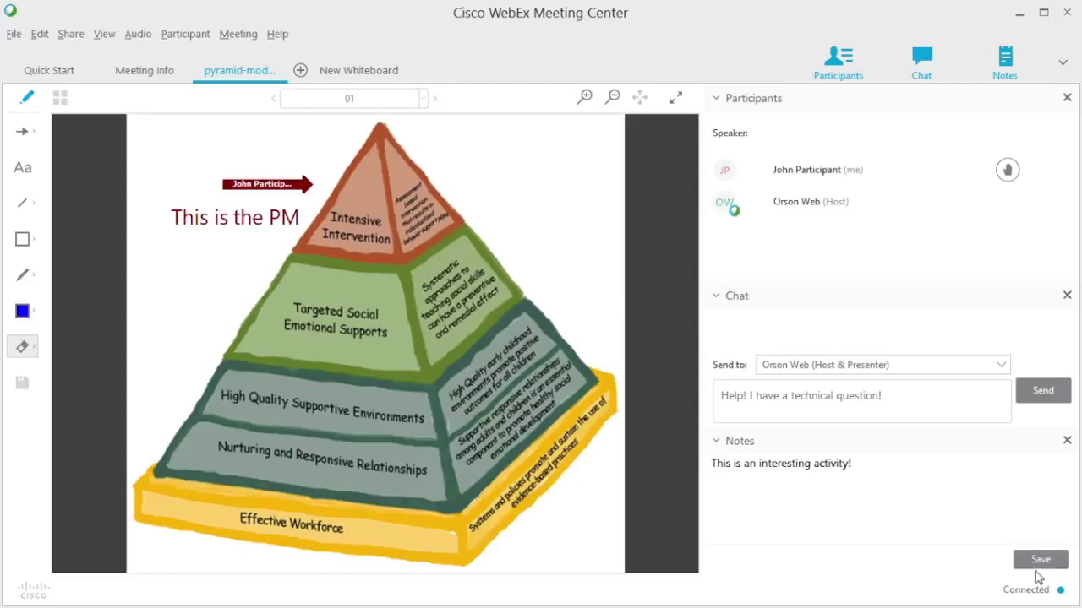
left_click(1039, 568)
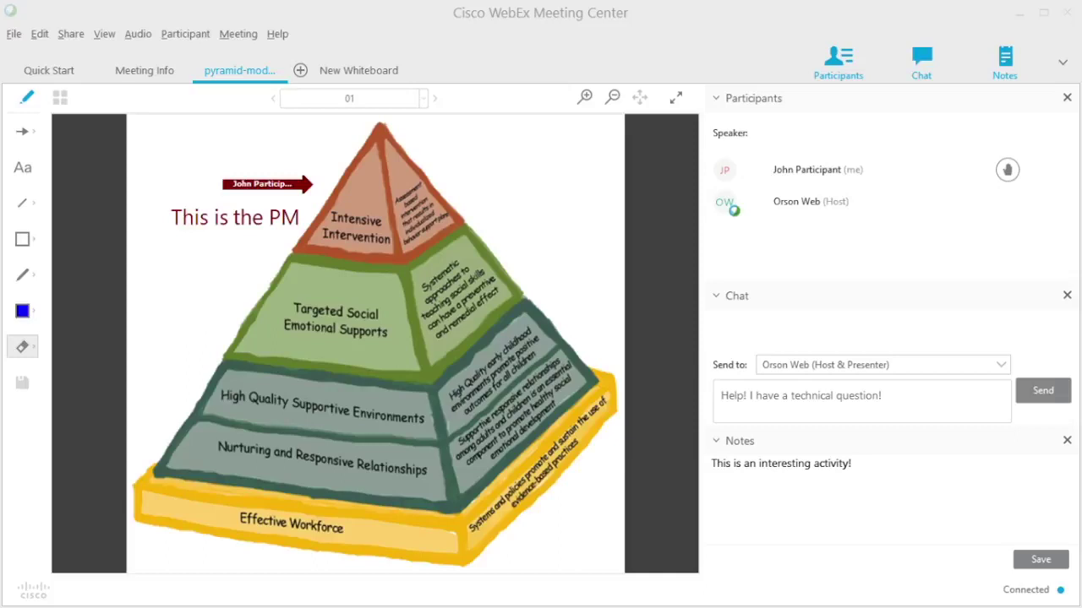
key("Return")
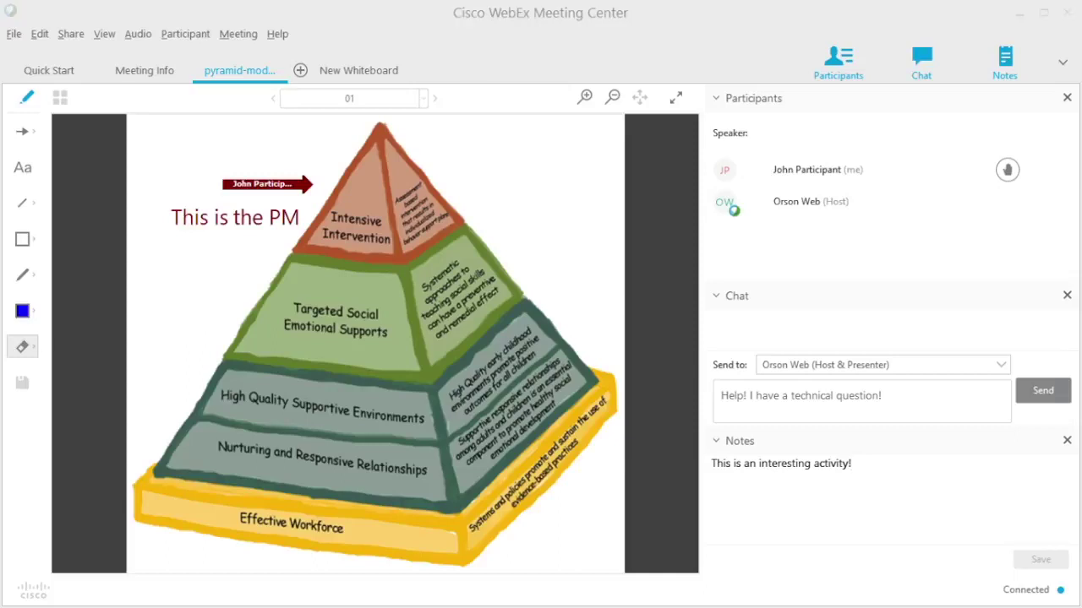
left_click(825, 11)
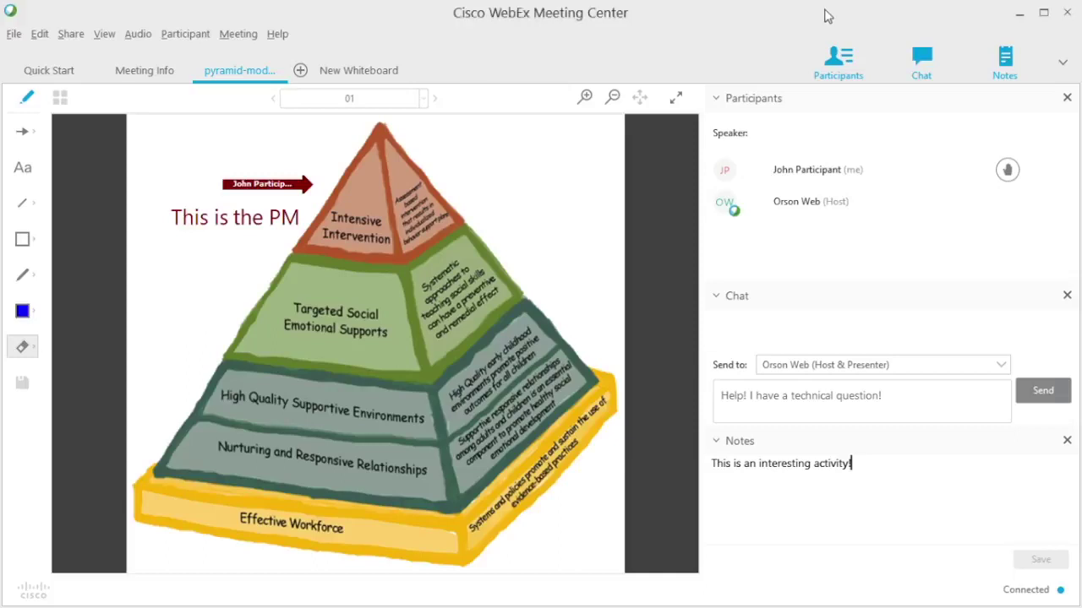
left_click(51, 73)
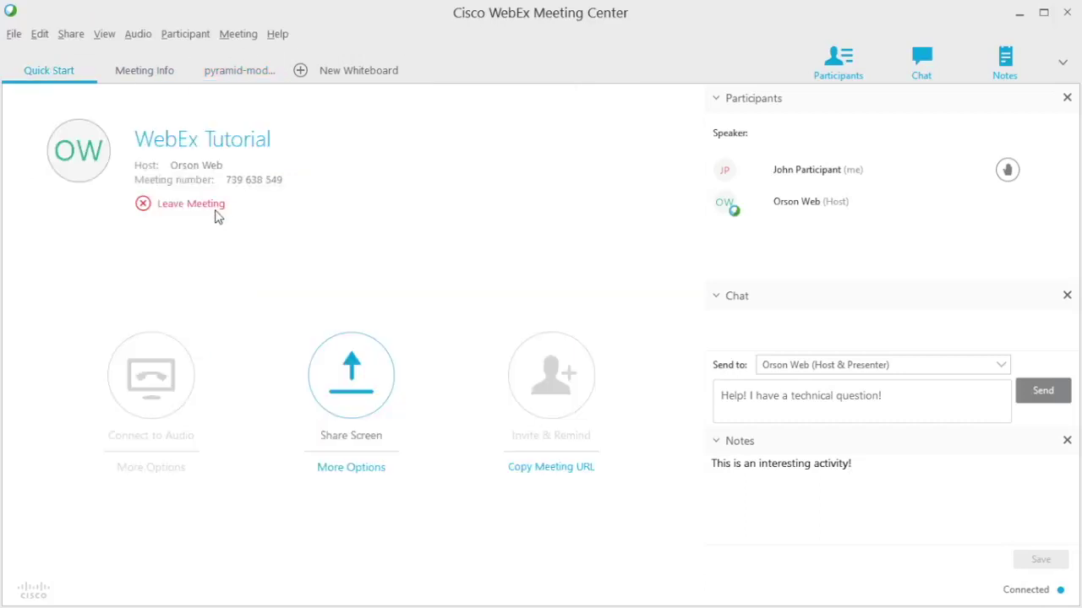